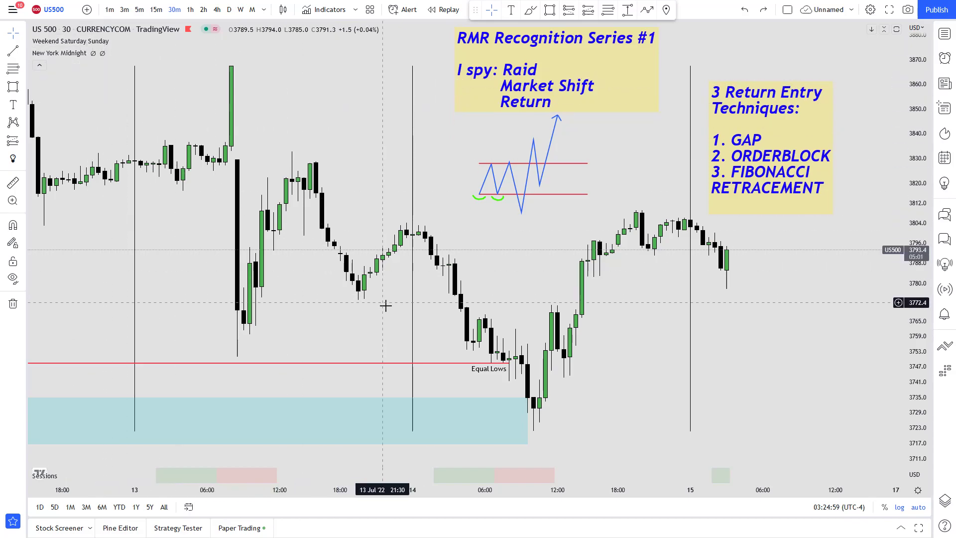
# Zoom the US500 30-minute chart out and back in around the equal lows.
pyautogui.scroll(-10, 386, 305)
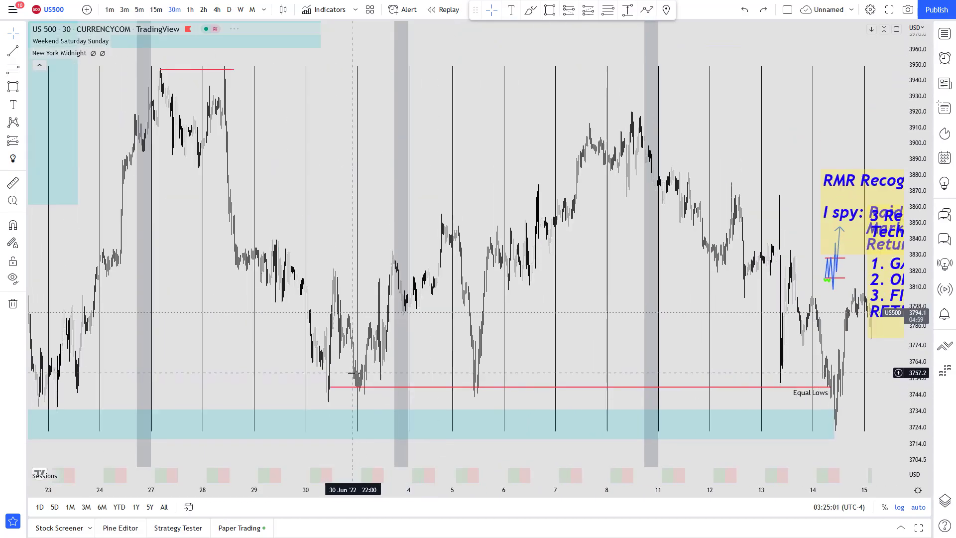
pyautogui.scroll(3, 338, 381)
pyautogui.scroll(3, 344, 394)
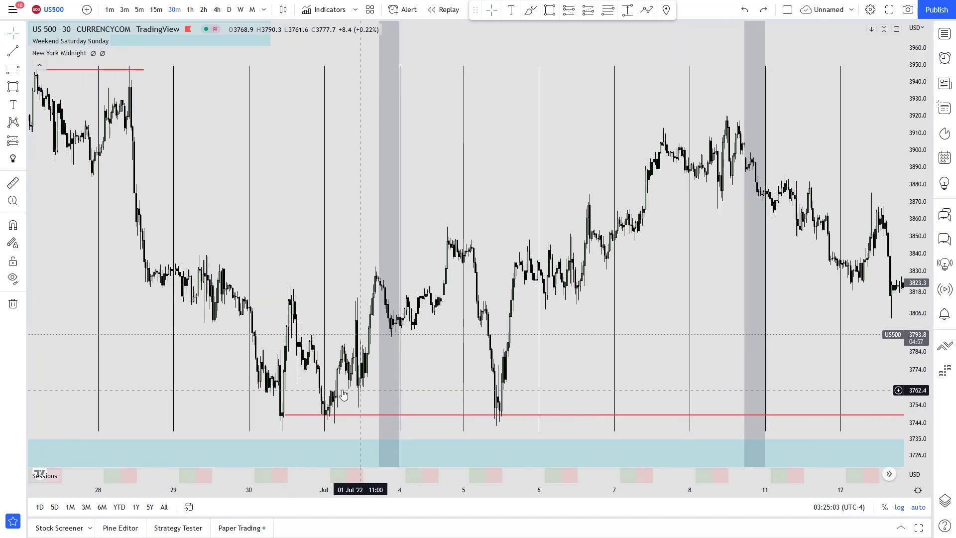
pyautogui.scroll(-5, 343, 395)
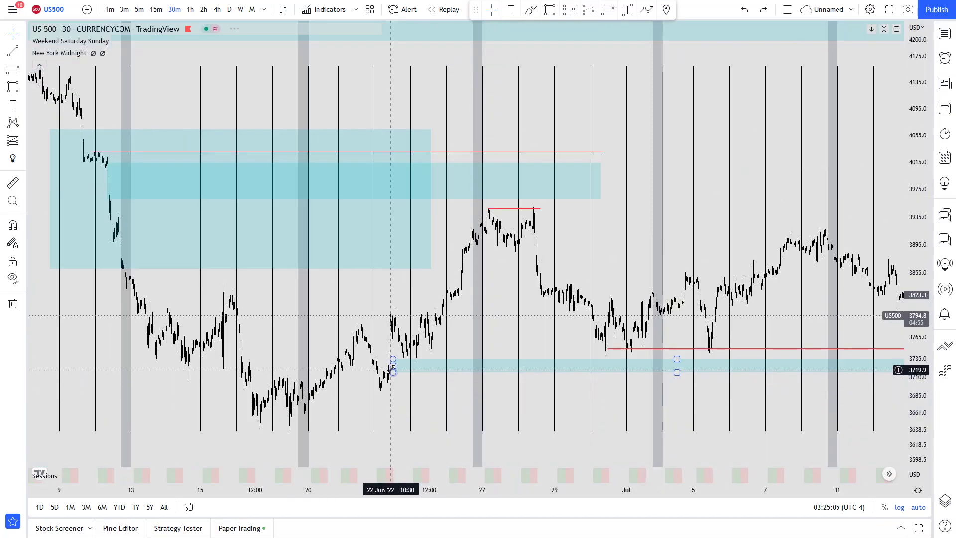
pyautogui.scroll(8, 336, 327)
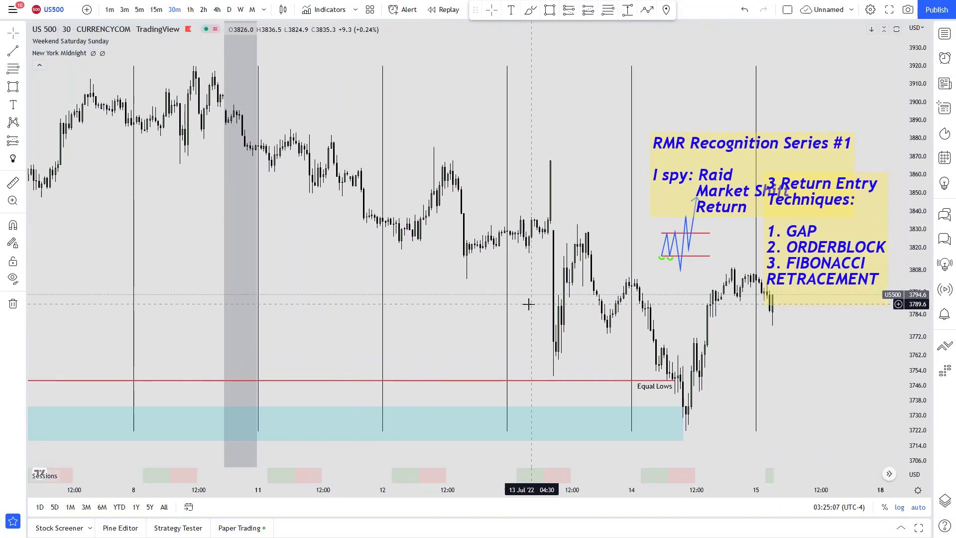
pyautogui.scroll(5, 529, 304)
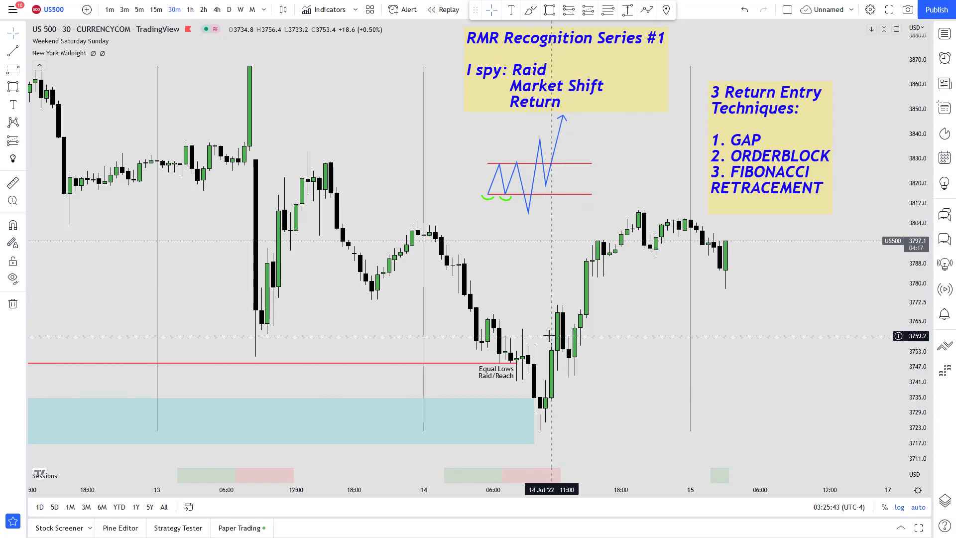
# Draw a short red line at the swing high near 3762 and label it MSS.
pyautogui.click(522, 328)
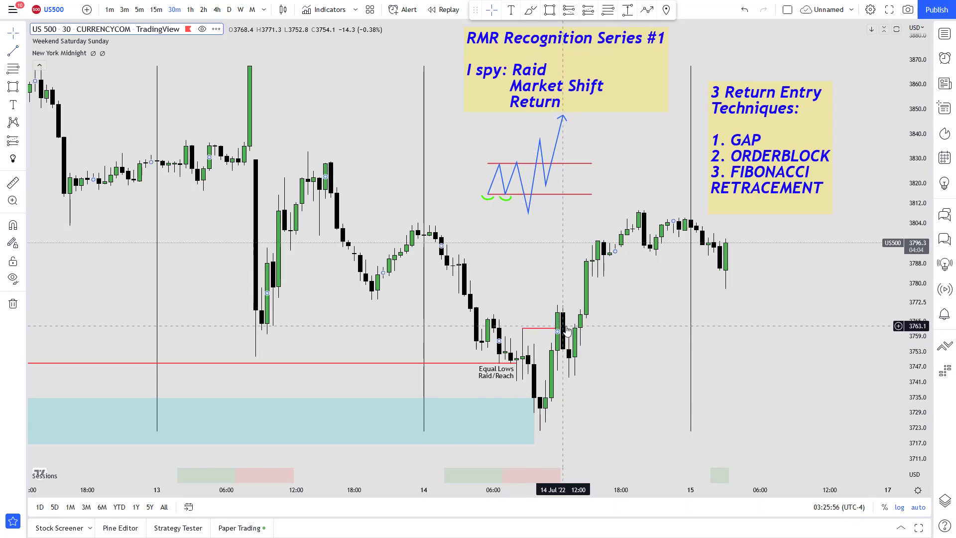
pyautogui.click(534, 335)
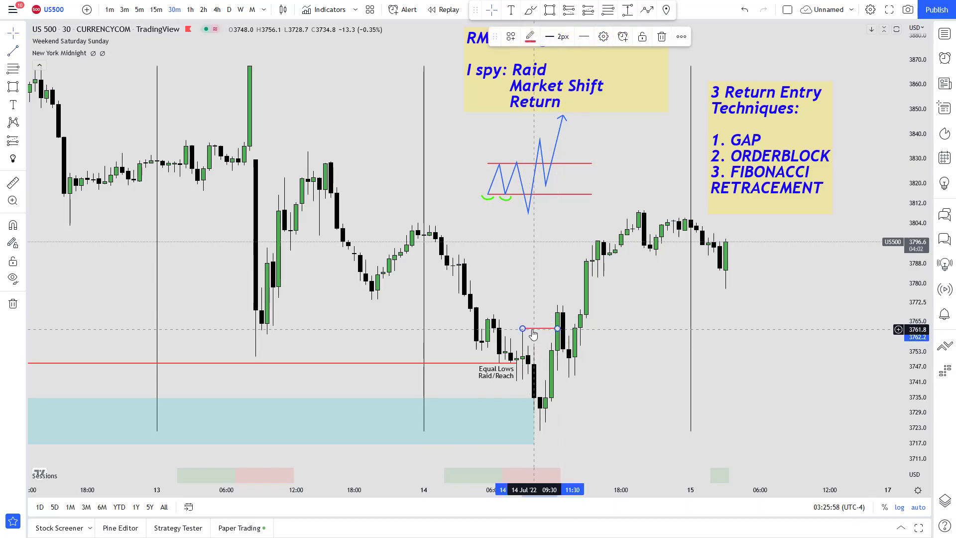
pyautogui.click(527, 313)
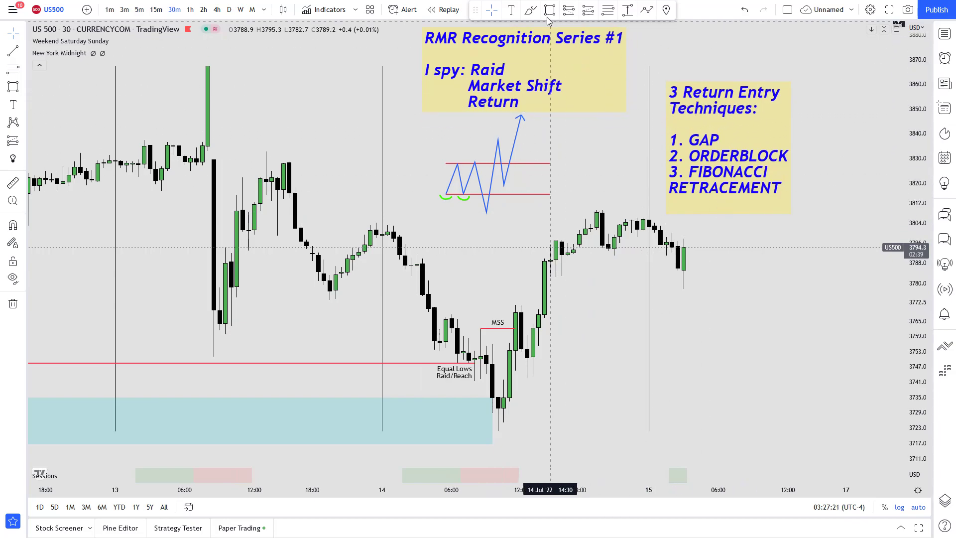
# Draw a small cyan entry-zone rectangle just below the MSS line.
pyautogui.click(547, 11)
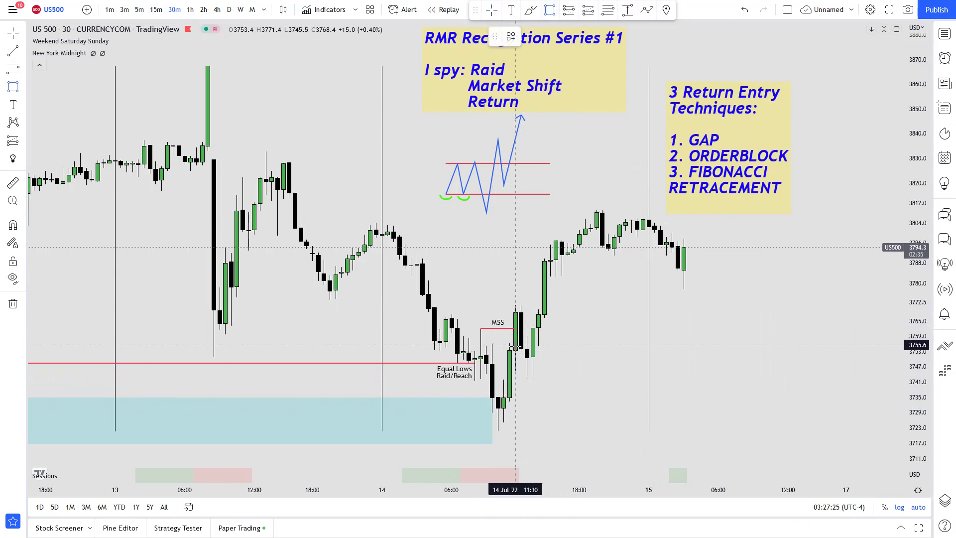
pyautogui.click(503, 381)
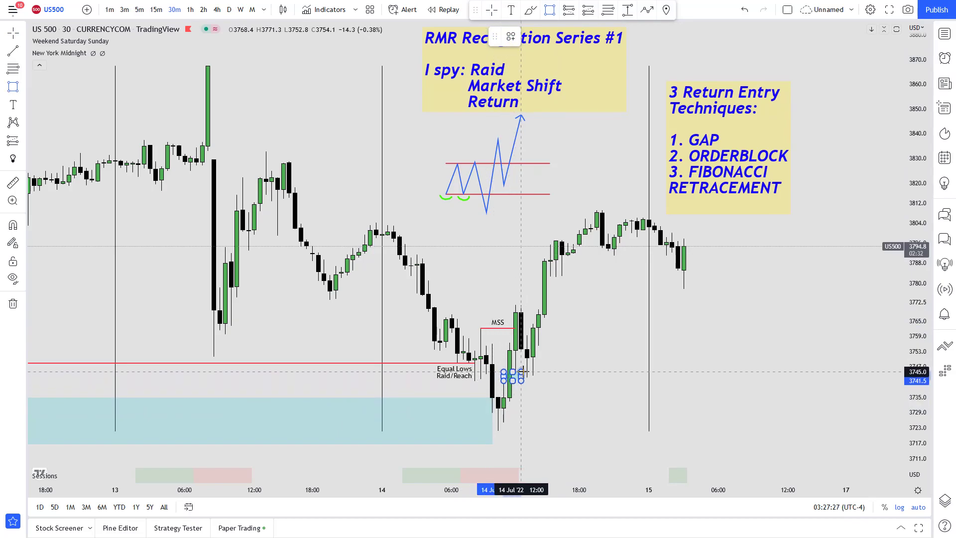
pyautogui.click(539, 370)
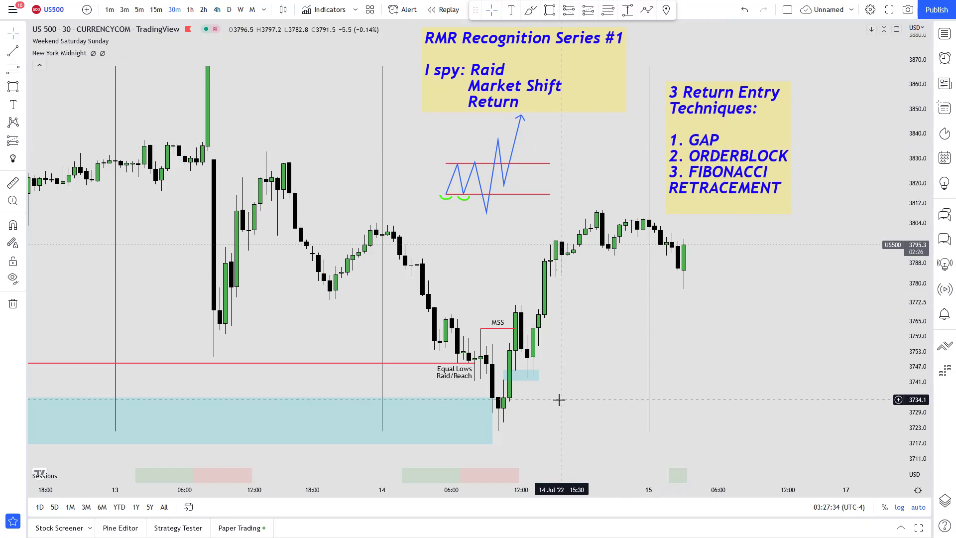
# Draw a pale yellow rectangle over the raid candles, spanning roughly 3730–3751.
pyautogui.scroll(2, 488, 455)
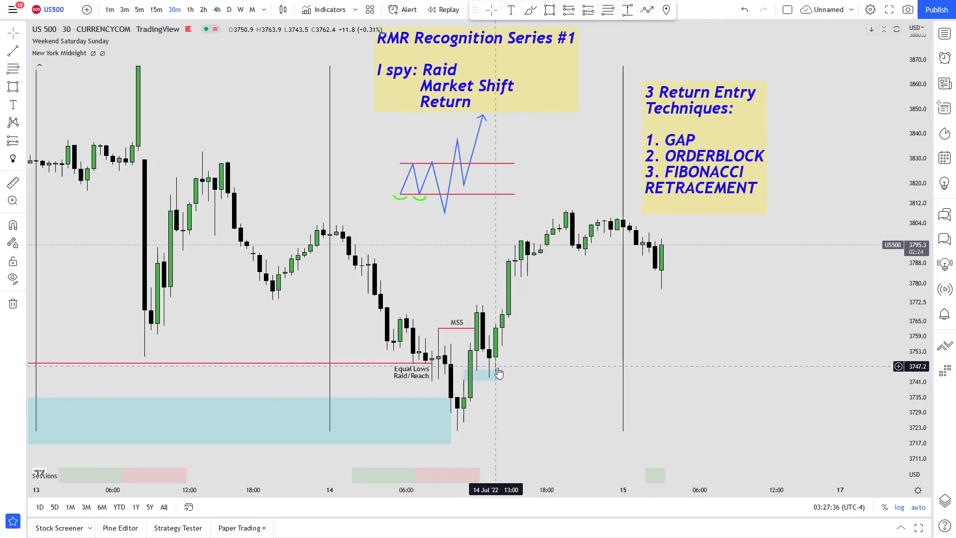
pyautogui.moveTo(488, 384); pyautogui.dragTo(573, 383)
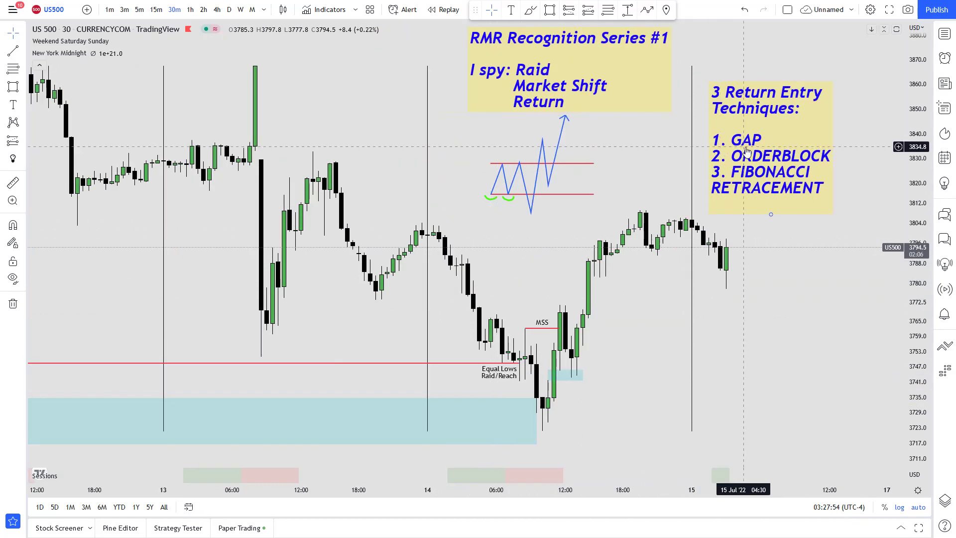
pyautogui.hotkey('alt', 'shift', 'r')
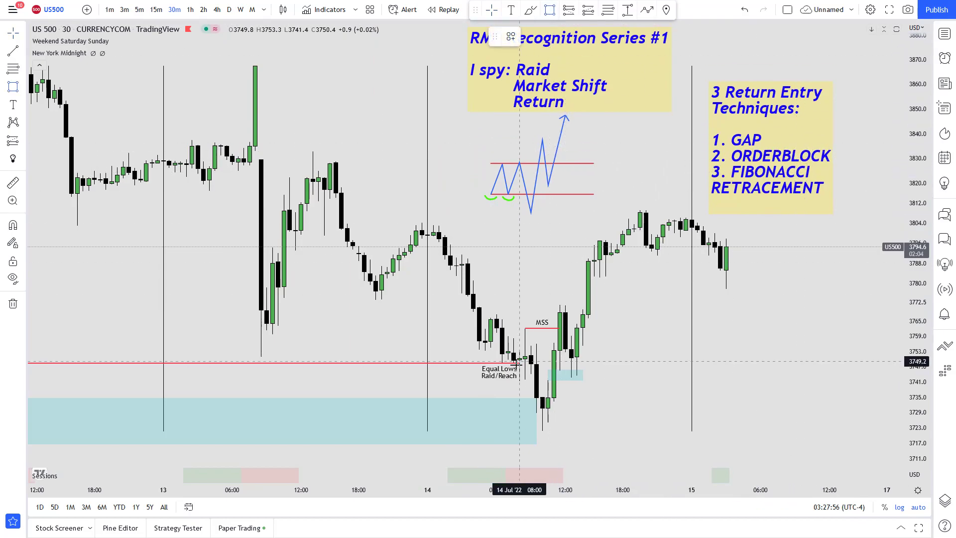
pyautogui.moveTo(542, 409)
pyautogui.mouseDown()
pyautogui.moveTo(537, 358)
pyautogui.moveTo(588, 356)
pyautogui.mouseUp()
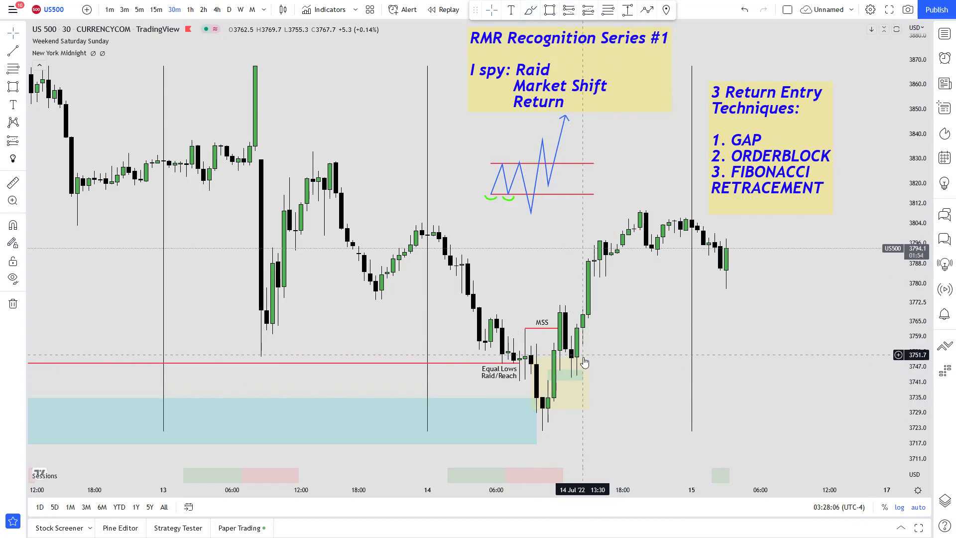
# Replace the raid box with a temporary Fib, then draw a yellow entry box at 3741–3747.
pyautogui.click(576, 362)
pyautogui.click(662, 37)
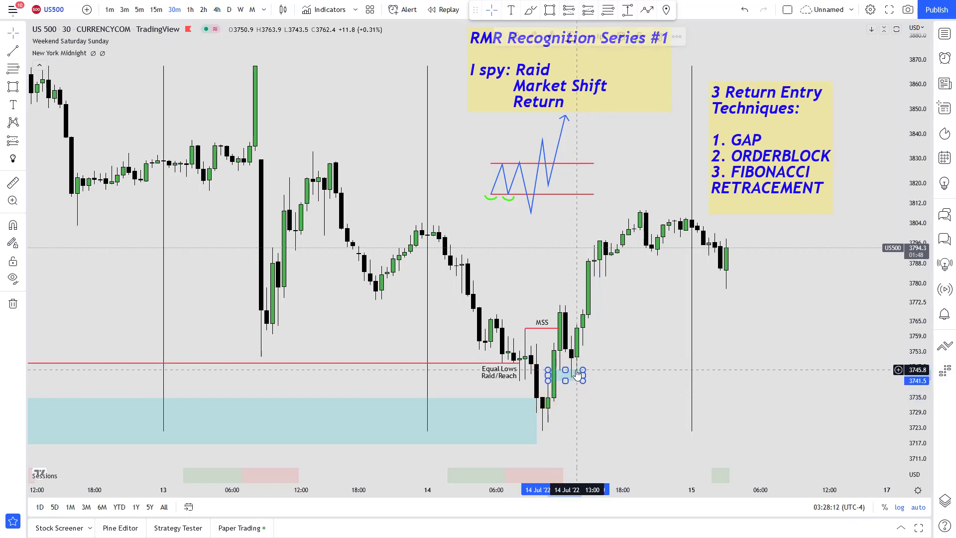
pyautogui.click(606, 11)
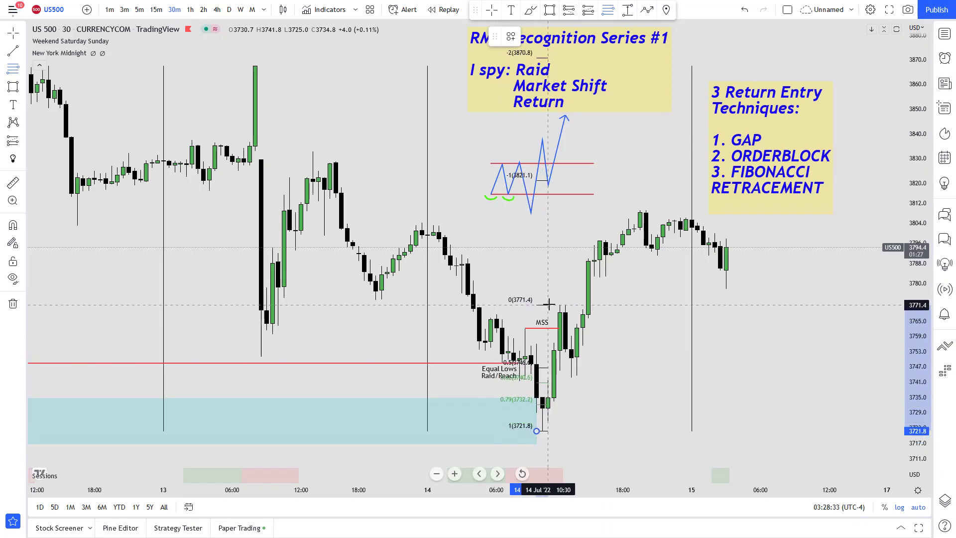
pyautogui.click(703, 305)
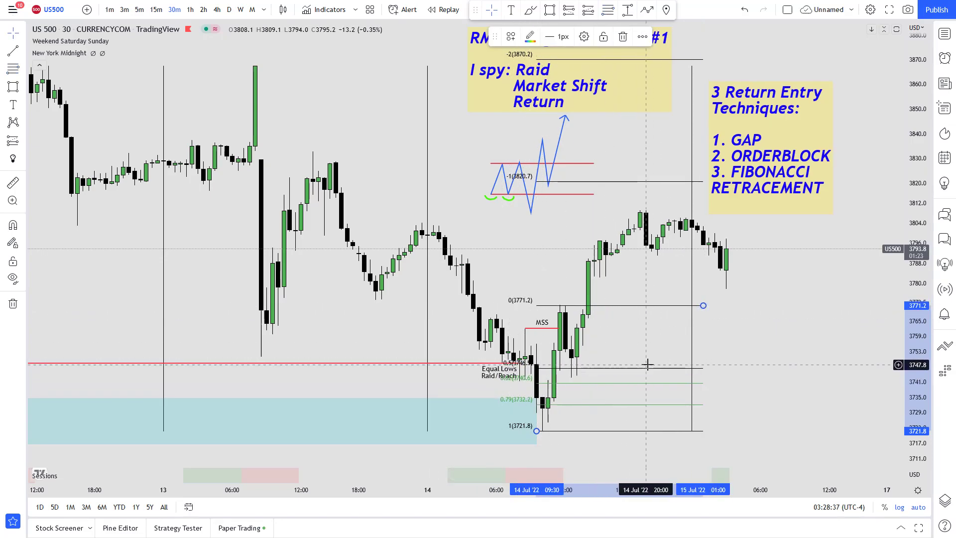
pyautogui.hotkey('alt', 'shift', 'r')
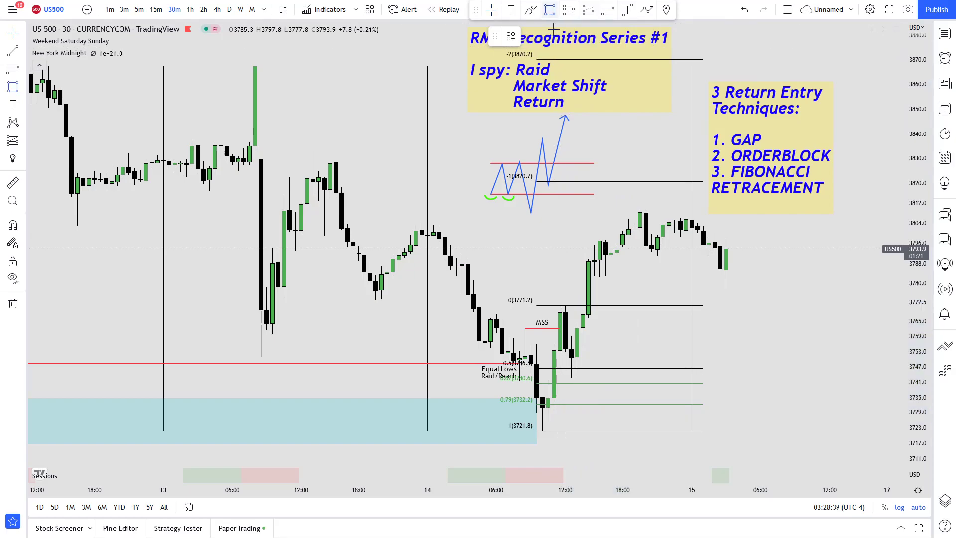
pyautogui.moveTo(548, 382); pyautogui.dragTo(646, 368)
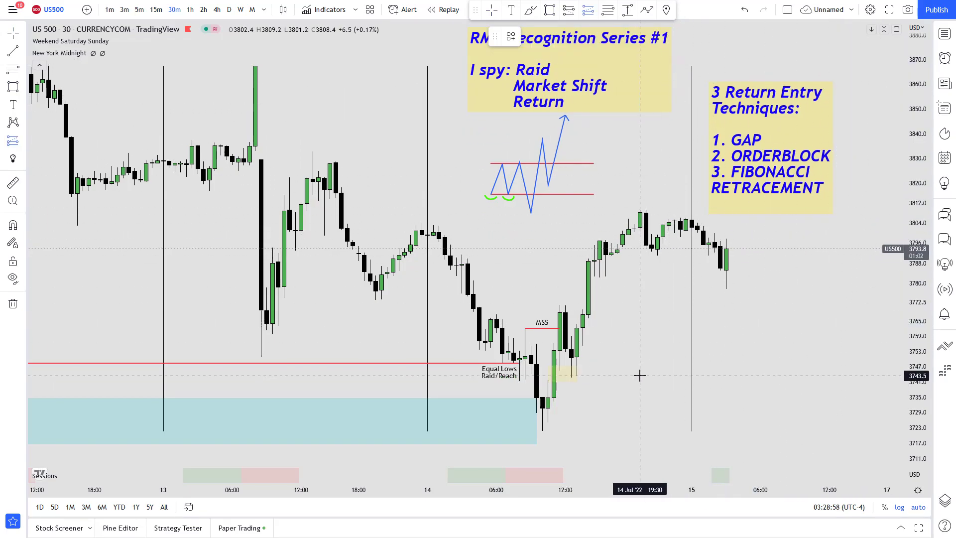
# Add a long position at 3744.8, stop 3722.3, target 3803.2, plus a short red line near 3770.
pyautogui.click(571, 372)
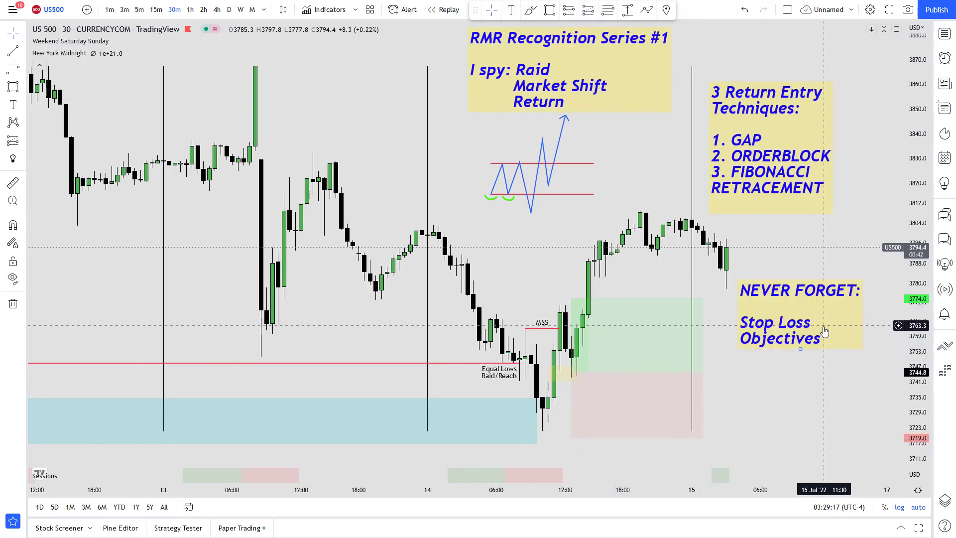
pyautogui.click(571, 373)
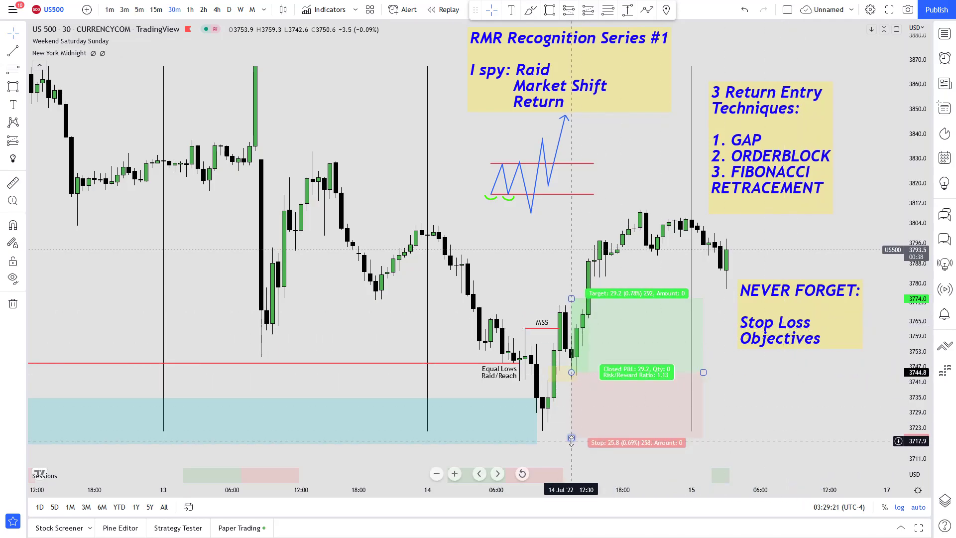
pyautogui.moveTo(572, 439); pyautogui.dragTo(572, 429)
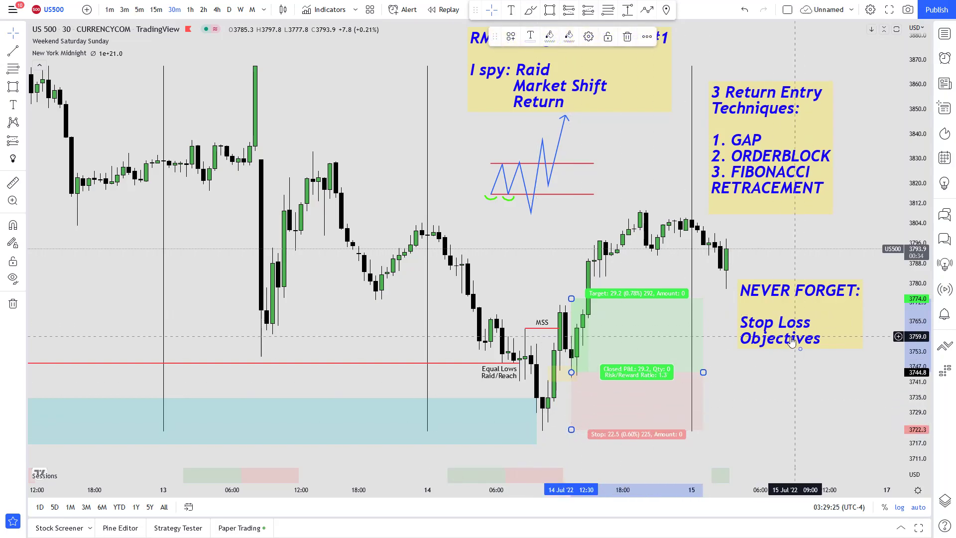
pyautogui.click(713, 352)
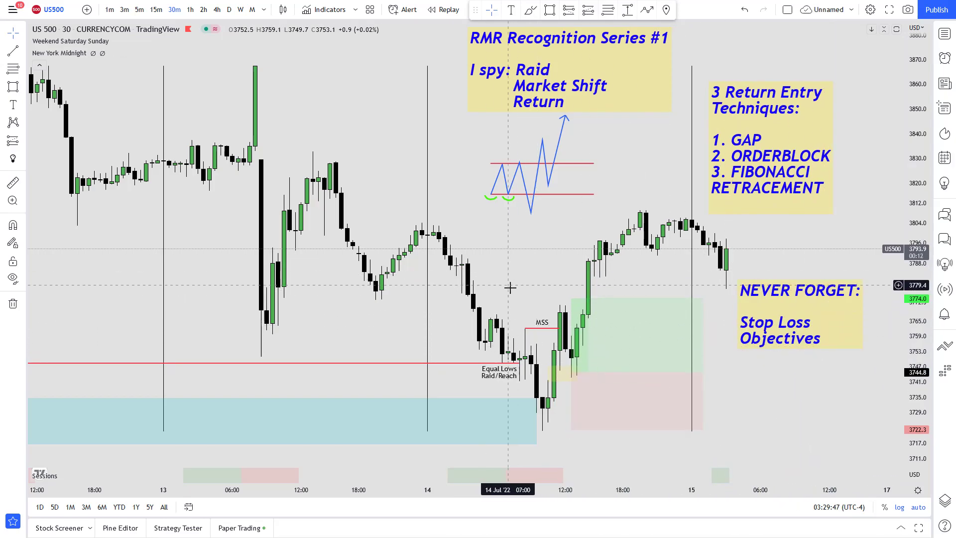
pyautogui.click(687, 329)
pyautogui.hotkey('ctrl', 'z')
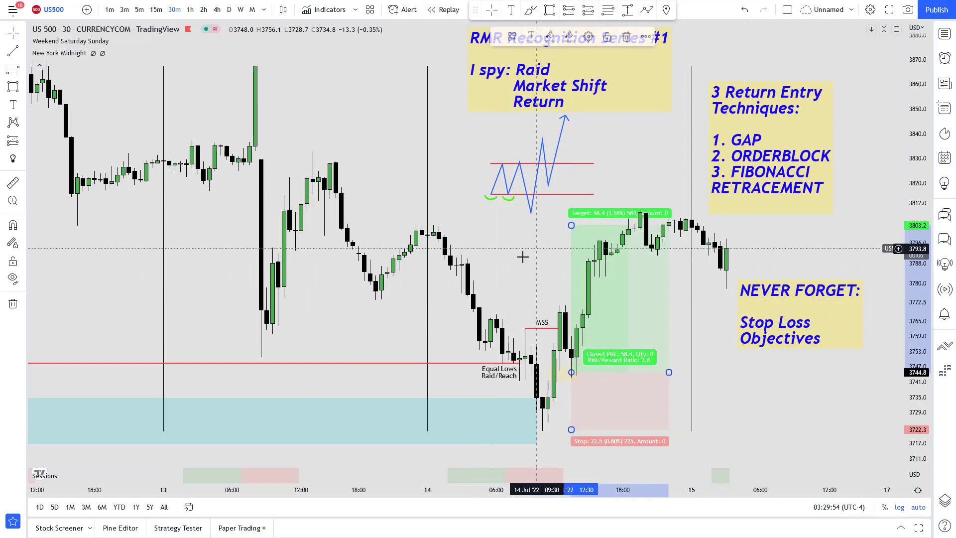
pyautogui.moveTo(560, 304); pyautogui.dragTo(588, 305)
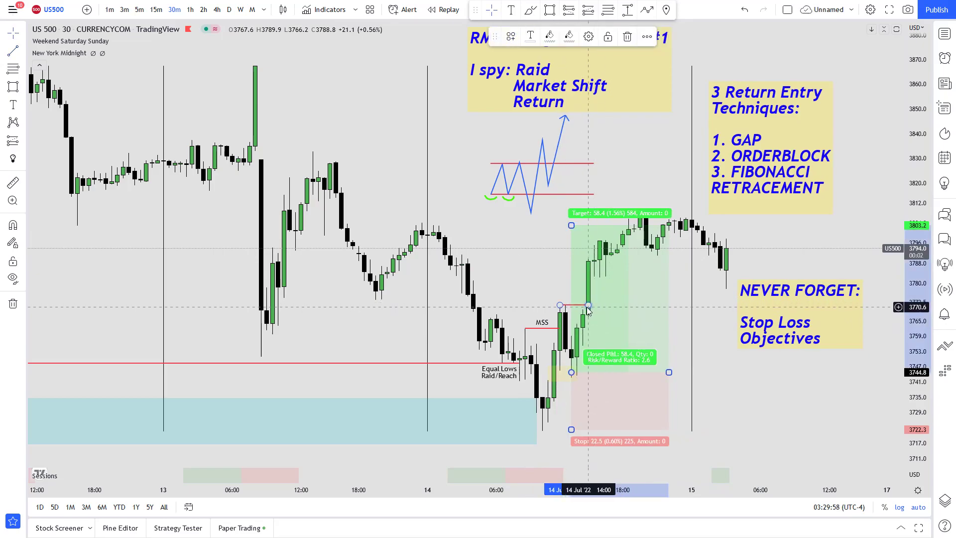
# Draw a red line across the prior swing high near 3804.
pyautogui.click(501, 275)
pyautogui.moveTo(416, 223); pyautogui.dragTo(566, 222)
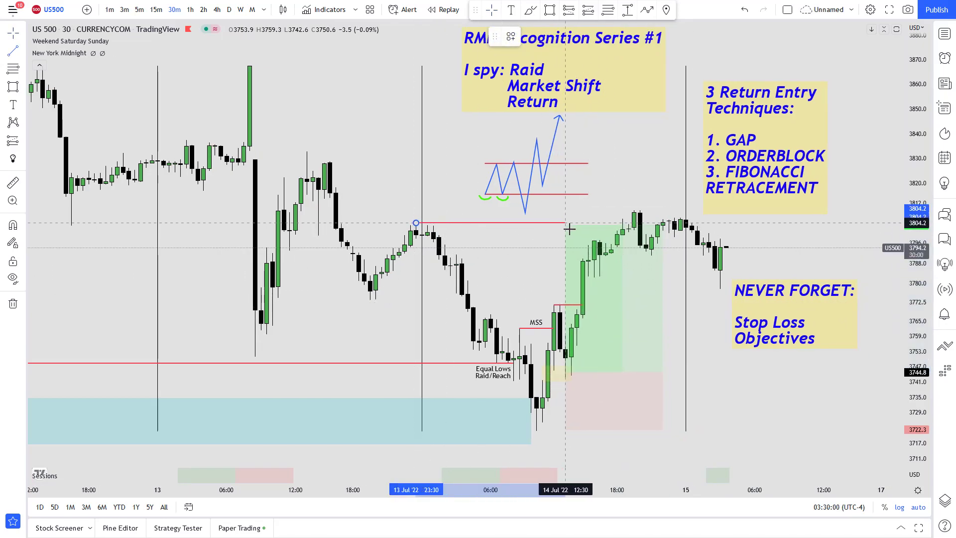
pyautogui.click(596, 216)
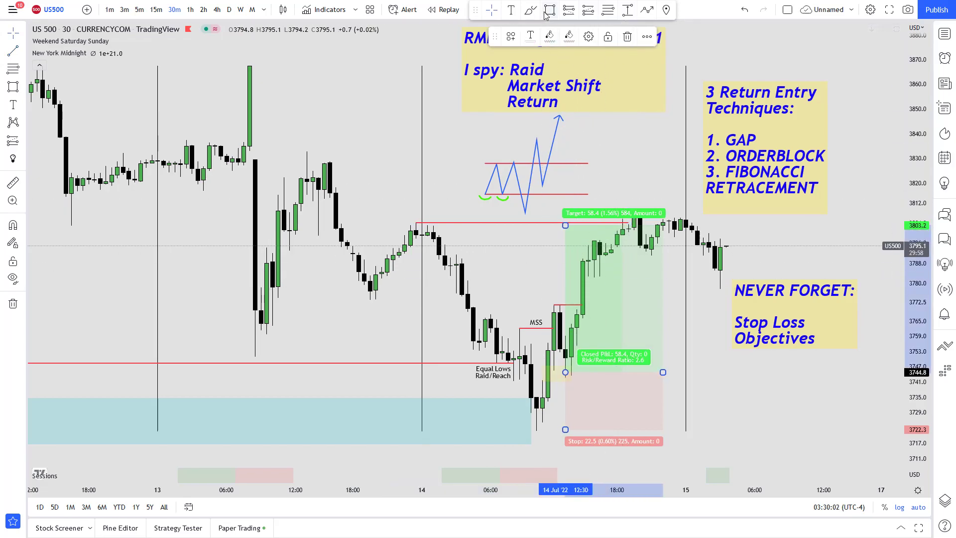
# Draw a pale yellow target-zone rectangle spanning about 3805–3815.
pyautogui.hotkey('alt', 'shift', 'r')
pyautogui.moveTo(329, 197)
pyautogui.mouseDown()
pyautogui.moveTo(344, 221)
pyautogui.moveTo(571, 220)
pyautogui.moveTo(639, 208)
pyautogui.mouseUp()
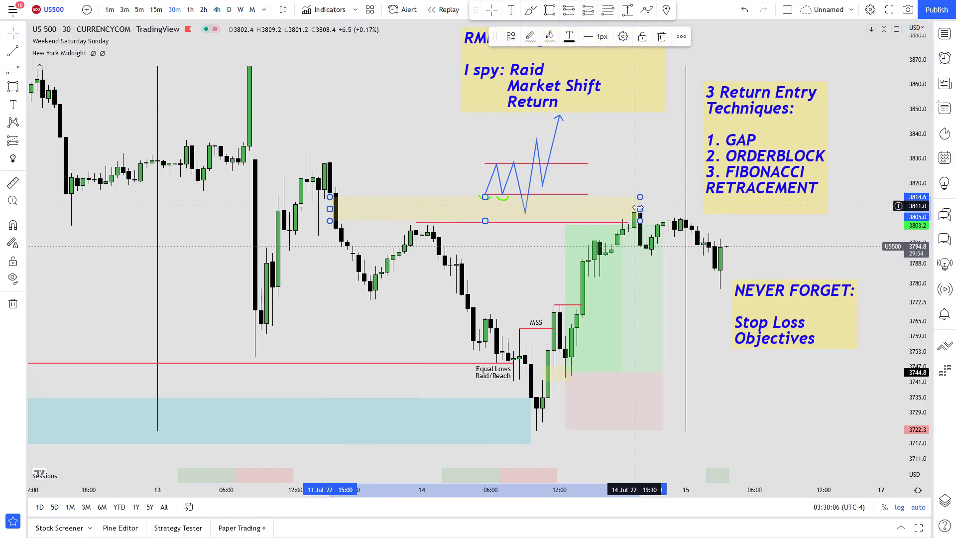
pyautogui.click(679, 196)
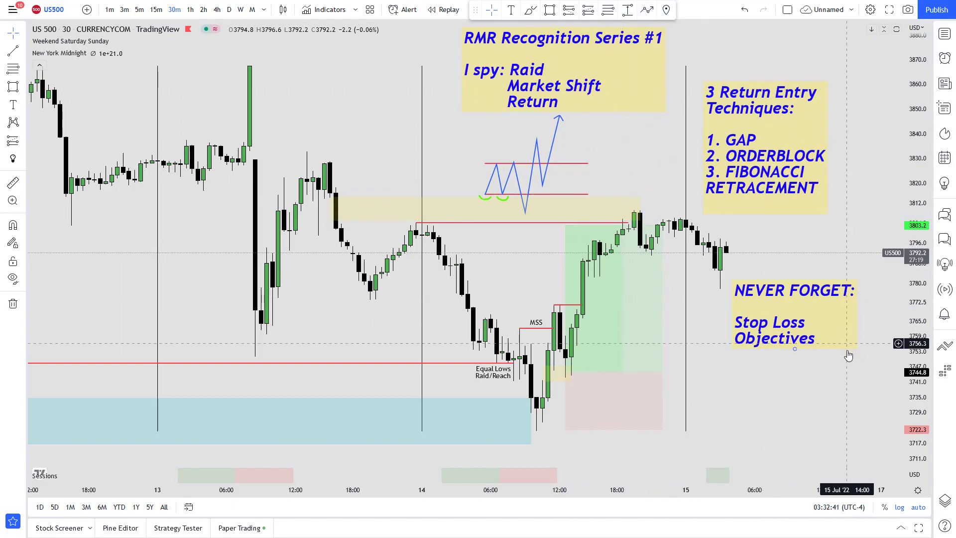
pyautogui.click(616, 391)
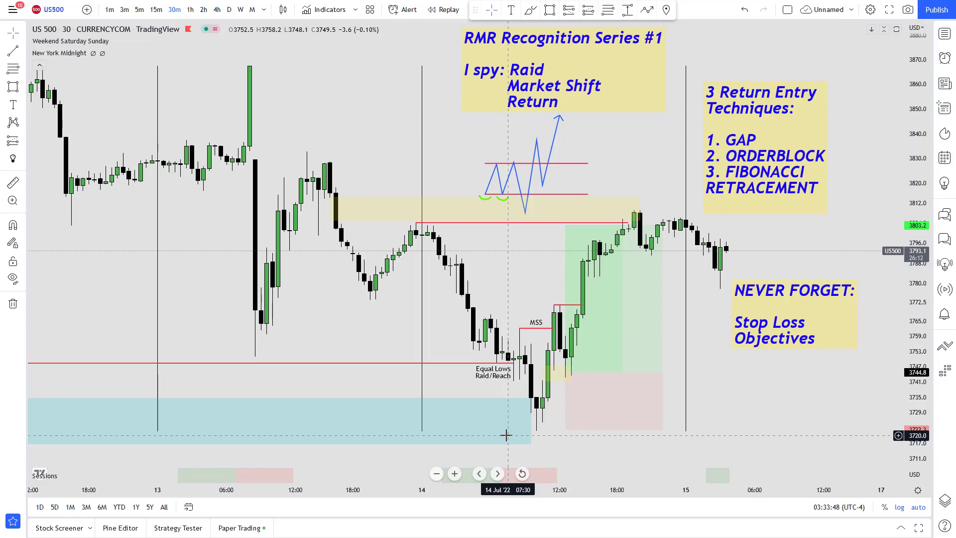
pyautogui.hscroll(2, 698, 397)
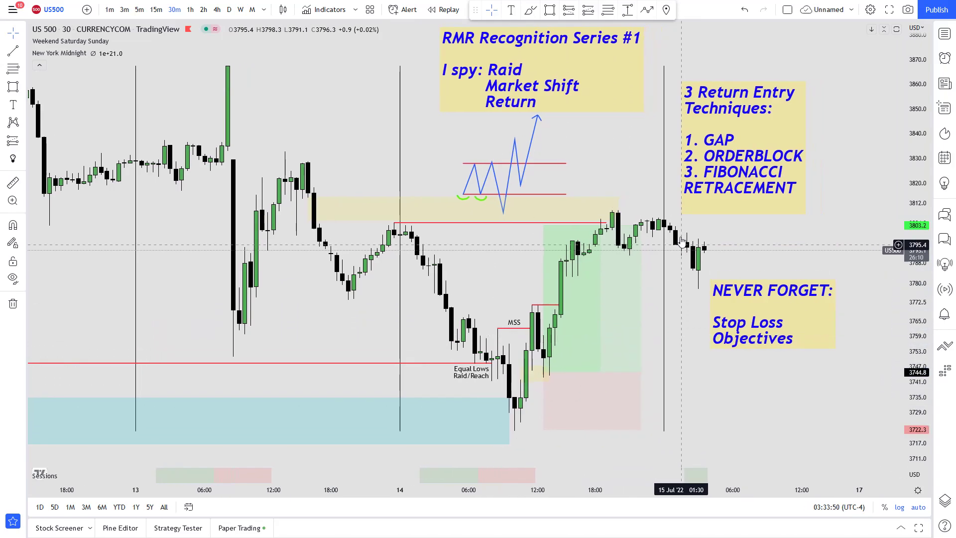